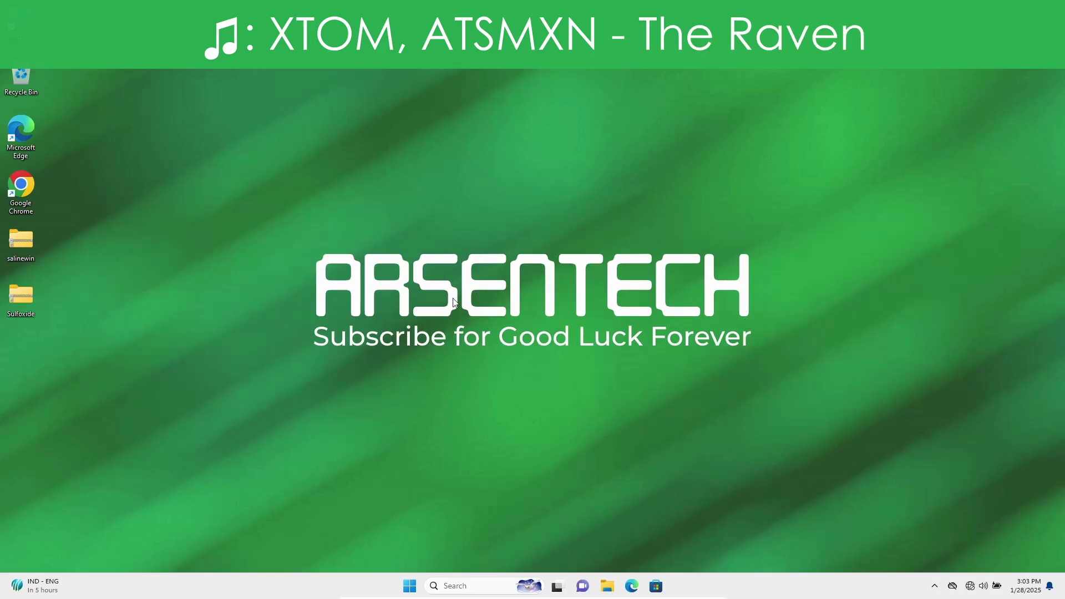
Step: Extract the Sulfoxide and salinewin archives with 7-Zip and place both programs side by side mid-desktop
mouse_move(21, 296)
left_mouse_down()
mouse_move(481, 237)
mouse_move(526, 240)
left_mouse_up()
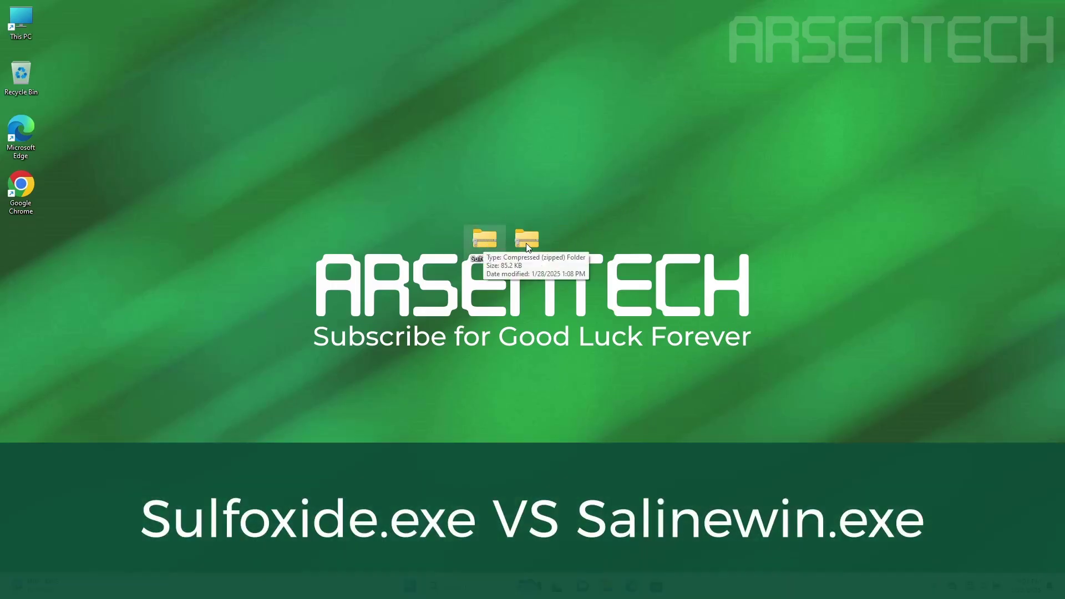
mouse_move(603, 188)
left_mouse_down()
mouse_move(466, 204)
mouse_move(473, 248)
left_mouse_up()
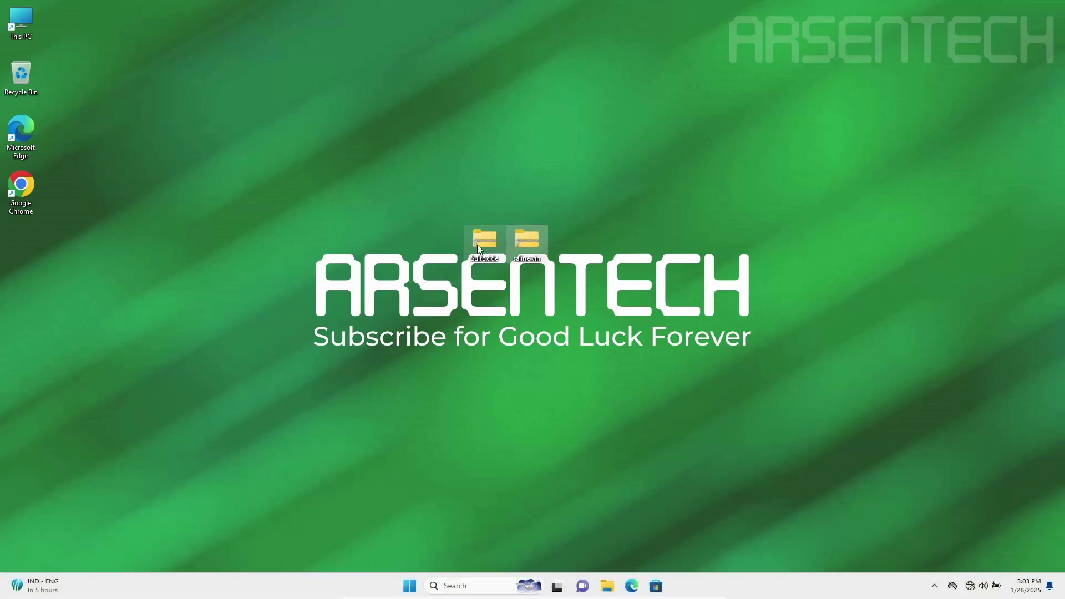
right_click(476, 245)
left_click(517, 431)
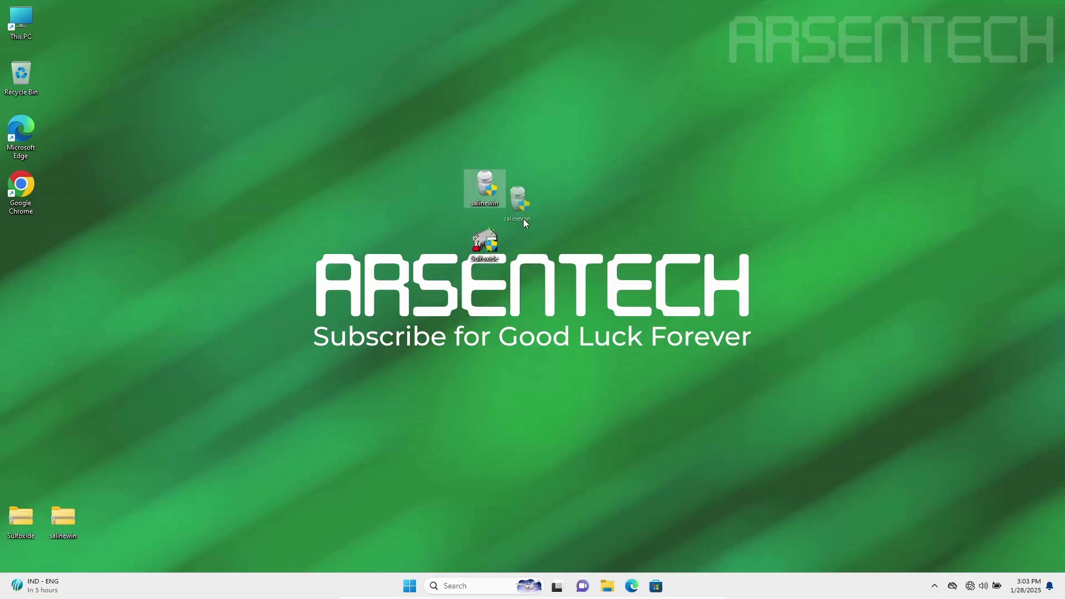
left_click_drag(523, 219, 526, 233)
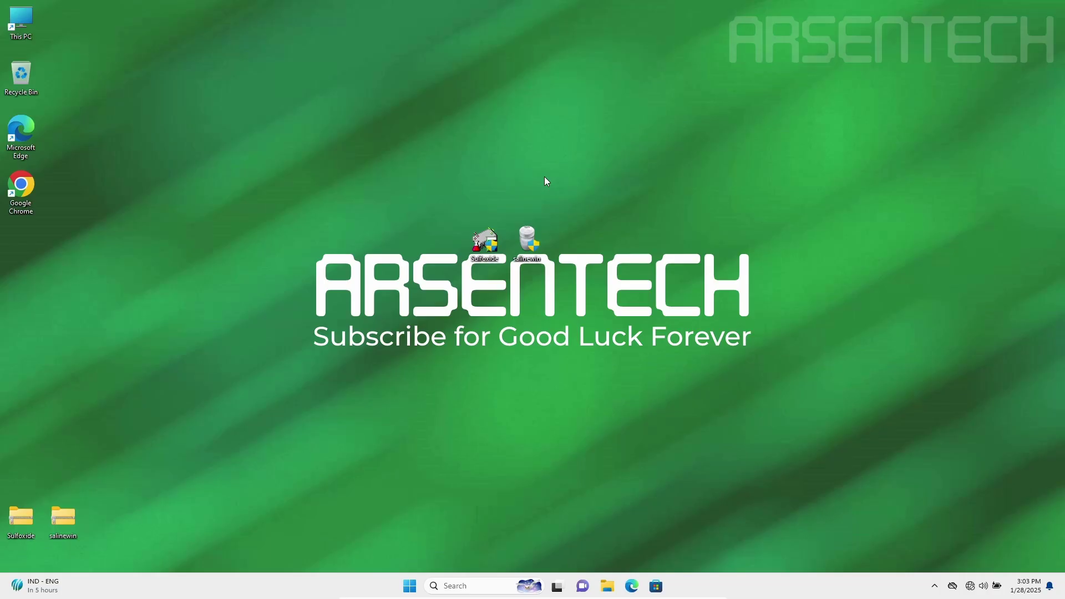
Step: Launch the Sulfoxide executable from the centre of the desktop
double_click(486, 242)
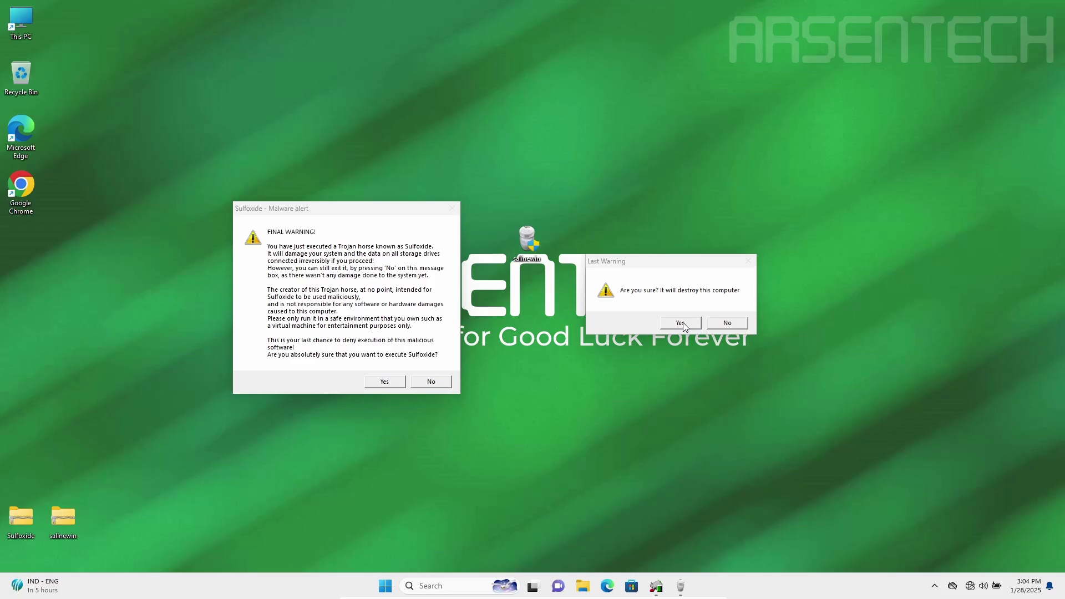
Step: Answer Yes on Sulfoxide's Last Warning dialog so the malware runs
left_click(683, 323)
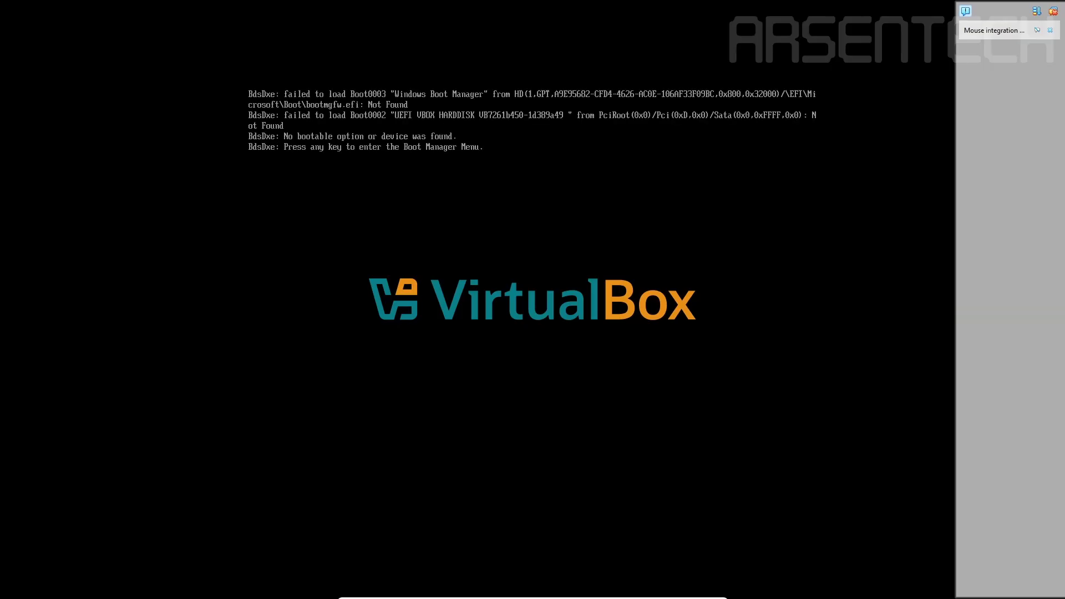
Step: Dismiss the VirtualBox mouse integration notification
left_click(1059, 10)
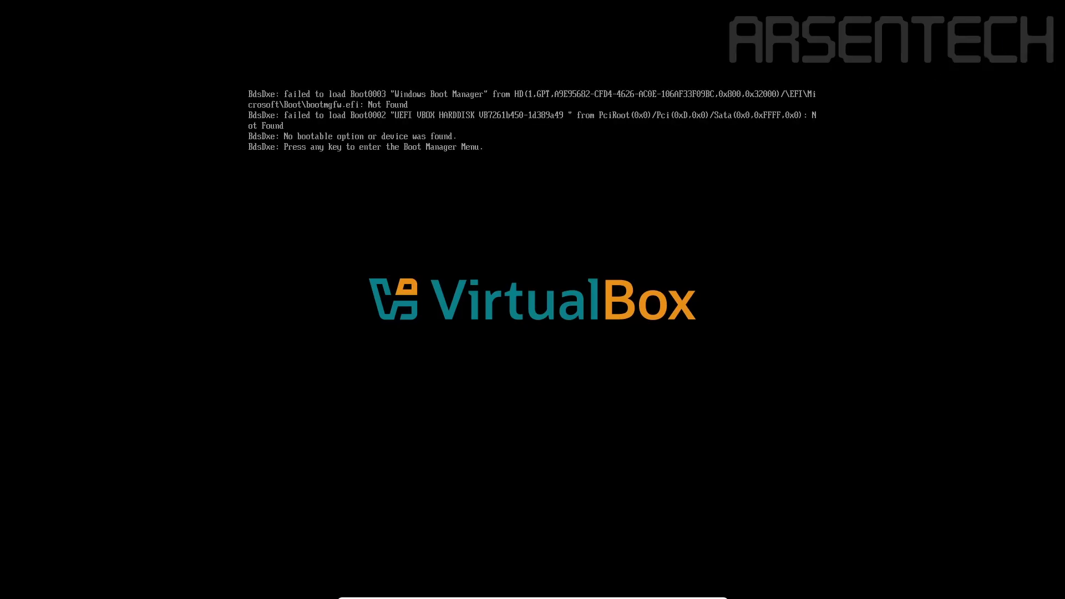
Step: Turn off Full-screen Mode from the mini-toolbar View menu
mouse_move(533, 596)
left_click(421, 593)
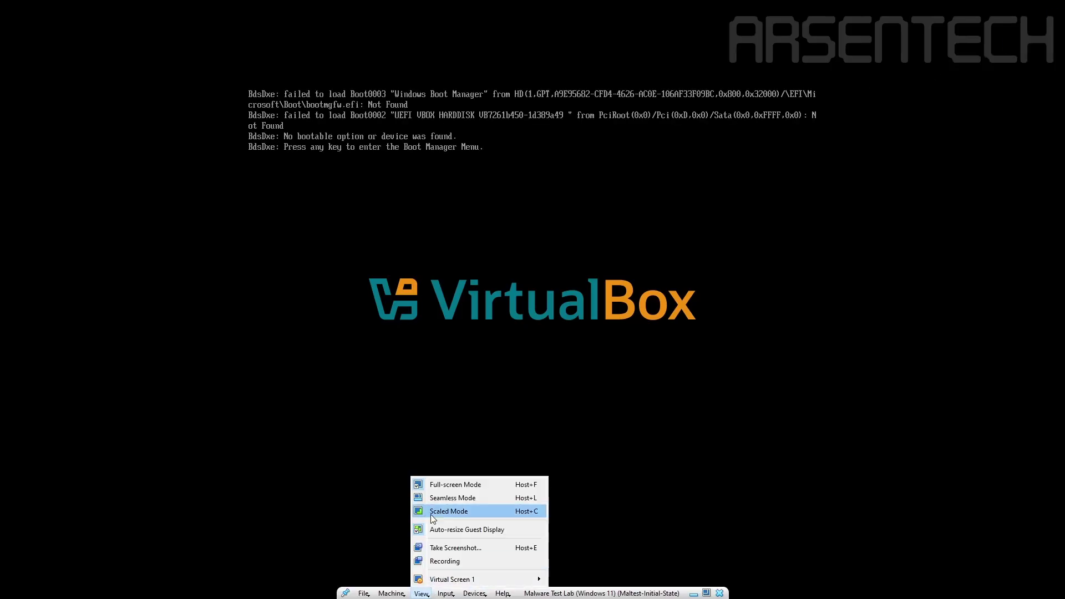
left_click(450, 483)
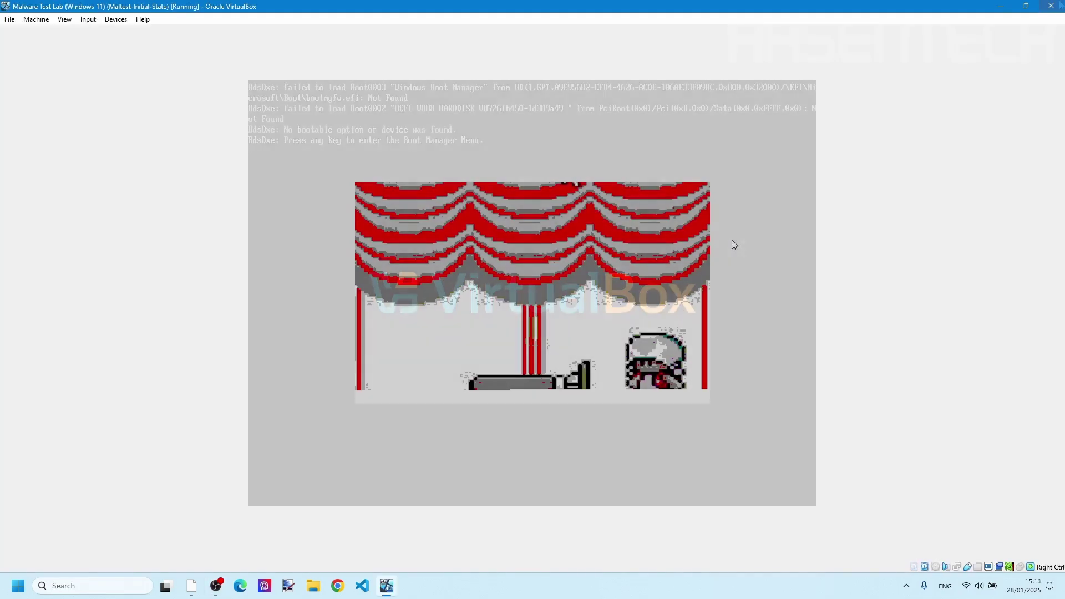